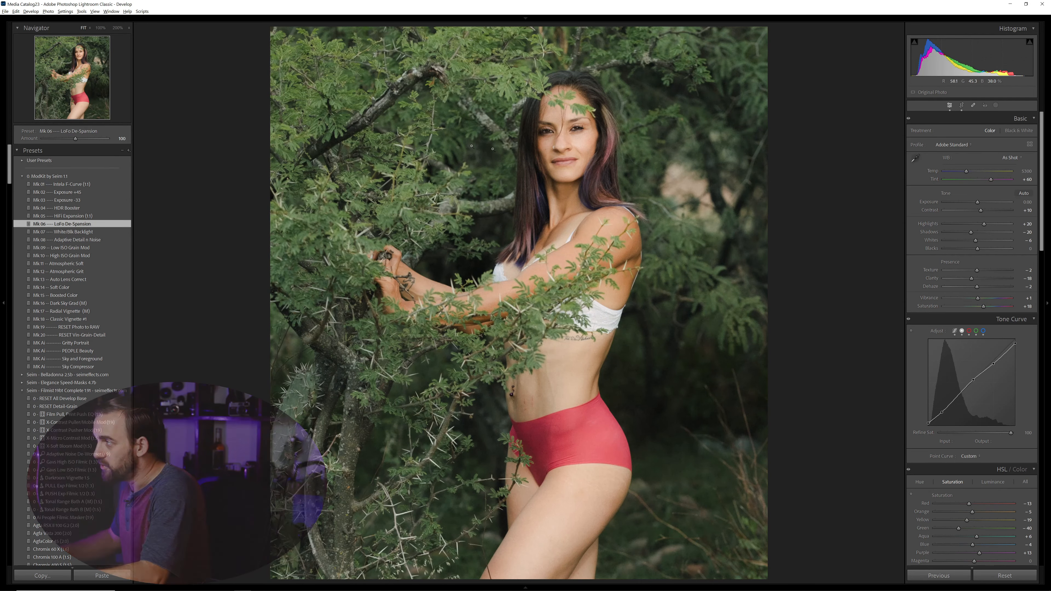
Examine the portrait's face and the cobblestones and yellow car in the night street photo at 100% zoom.
left_click(580, 166)
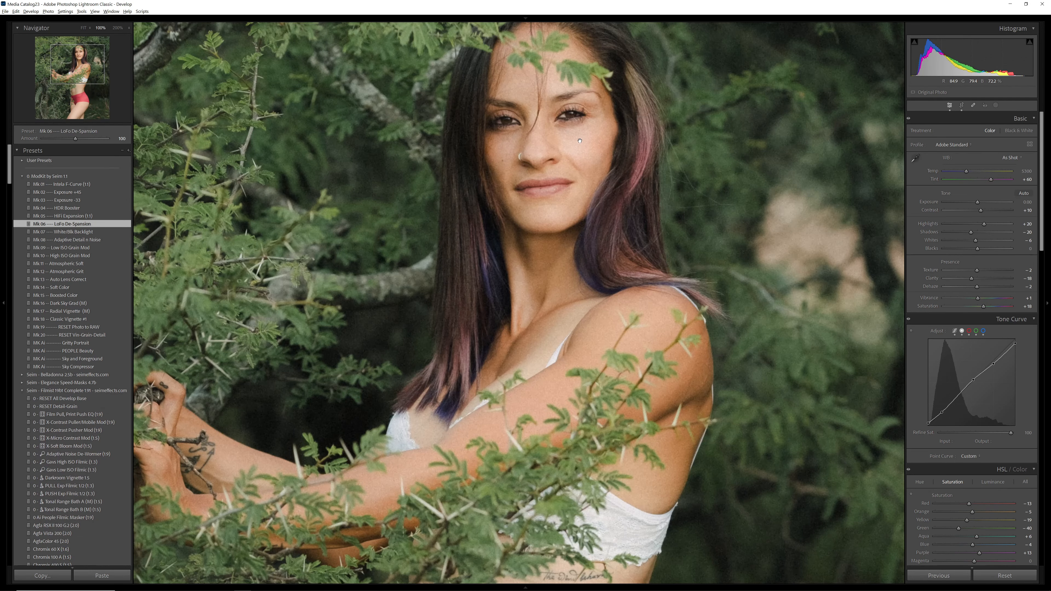
left_click(580, 141)
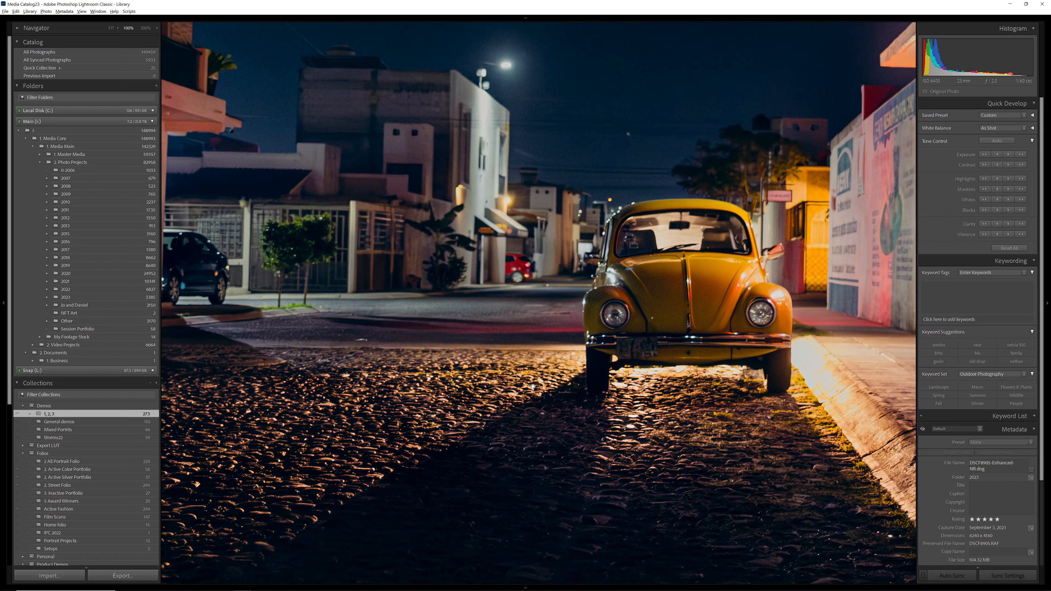
left_click(611, 352)
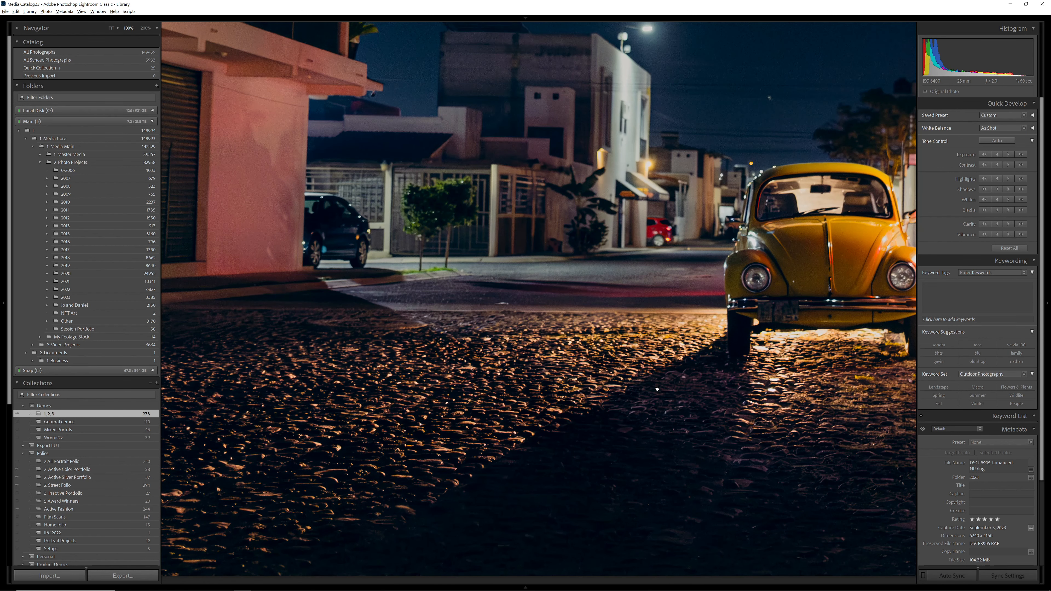
left_click_drag(657, 389, 562, 362)
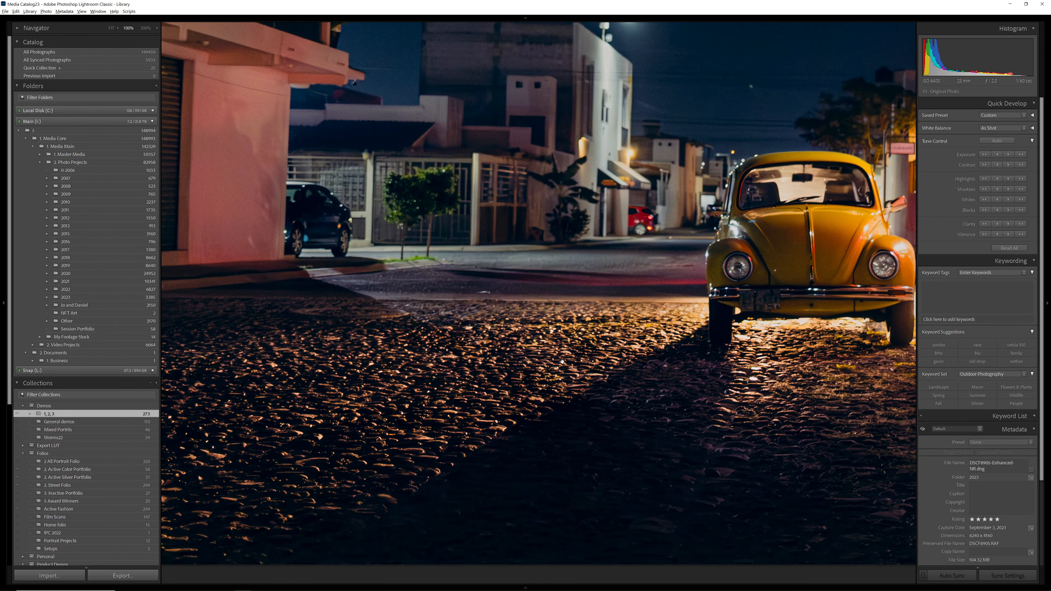
left_click(562, 362)
left_click(628, 328)
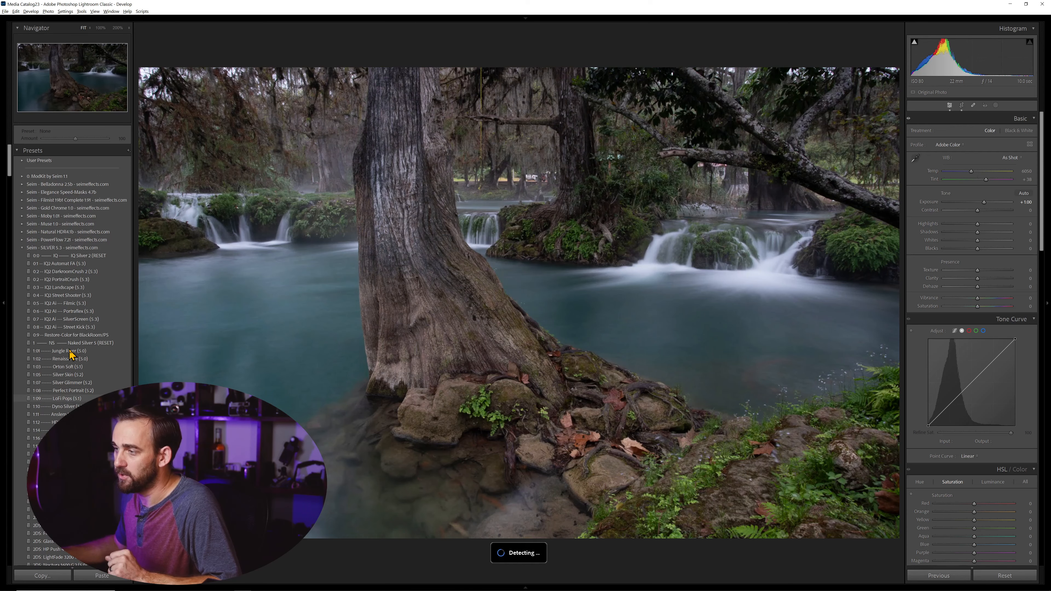
Apply the 1:01 Jungle River (5.0) preset to the waterfall photo, and reset its point curve channel, highlights and shadows.
left_click(67, 351)
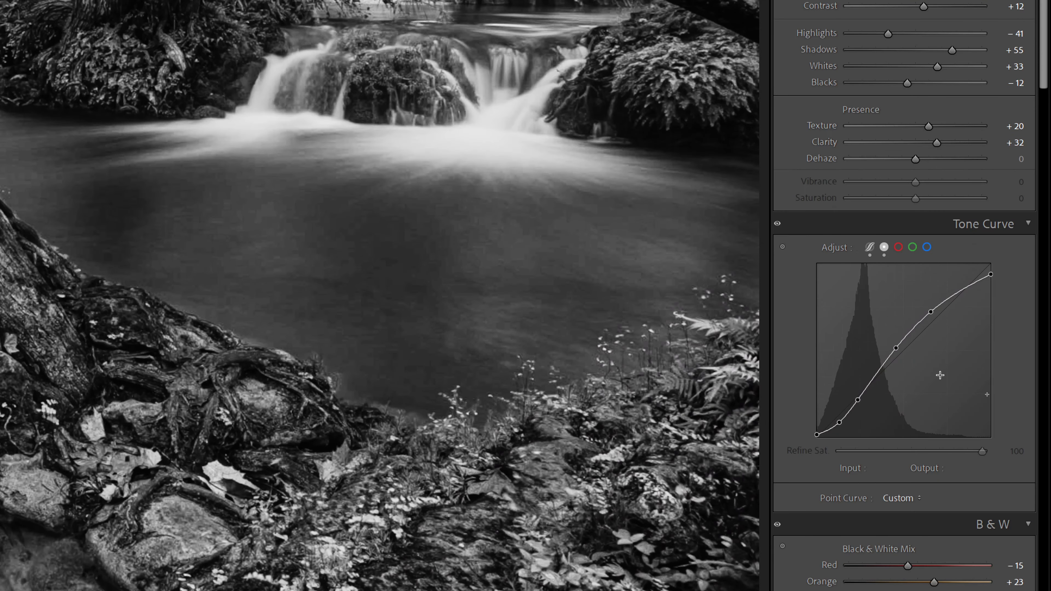
right_click(950, 364)
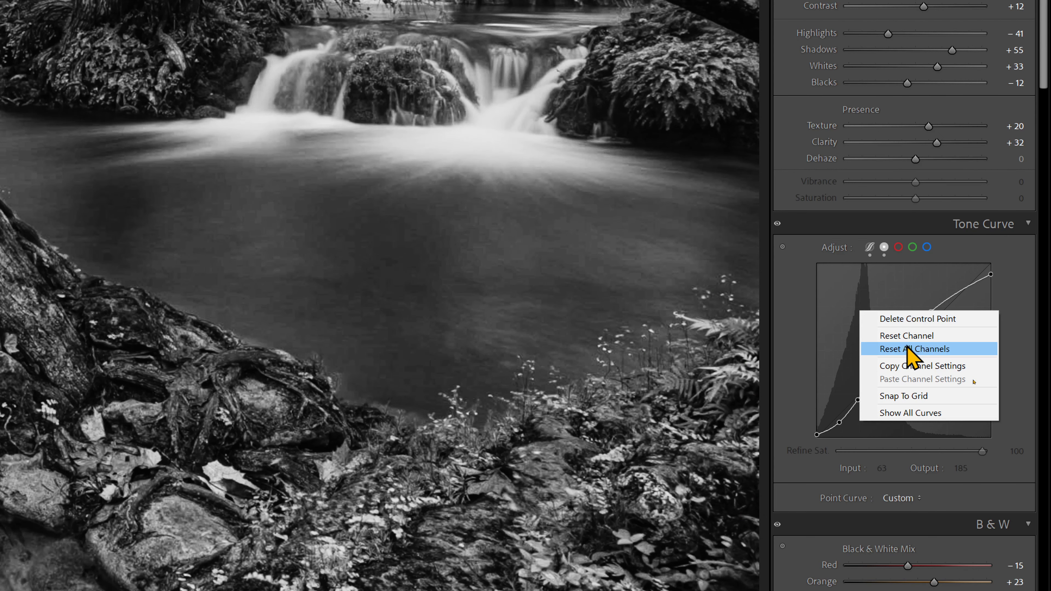
left_click(909, 334)
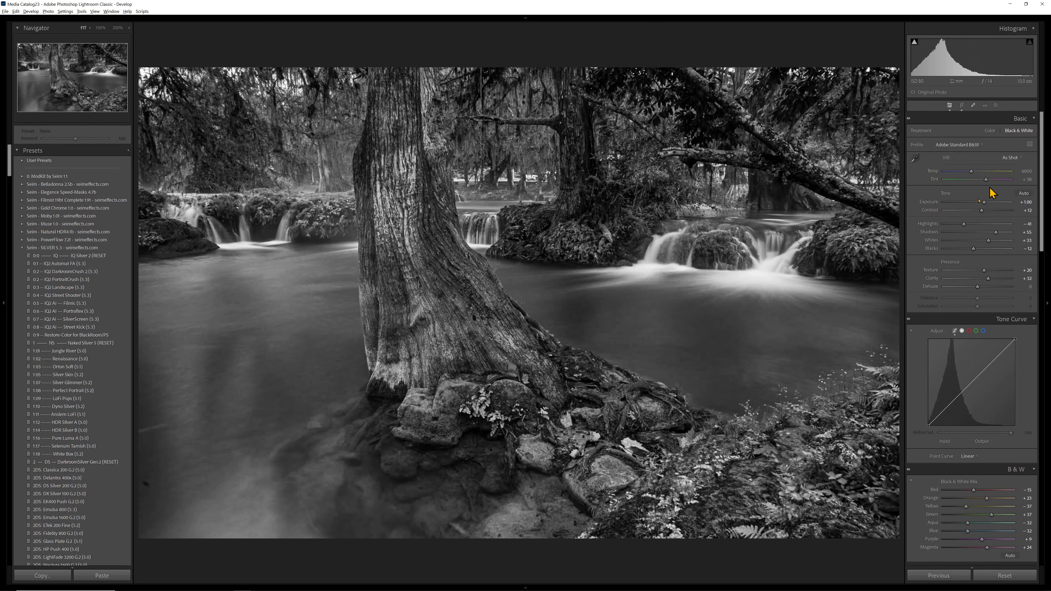
double_click(964, 223)
left_click_drag(995, 233, 997, 233)
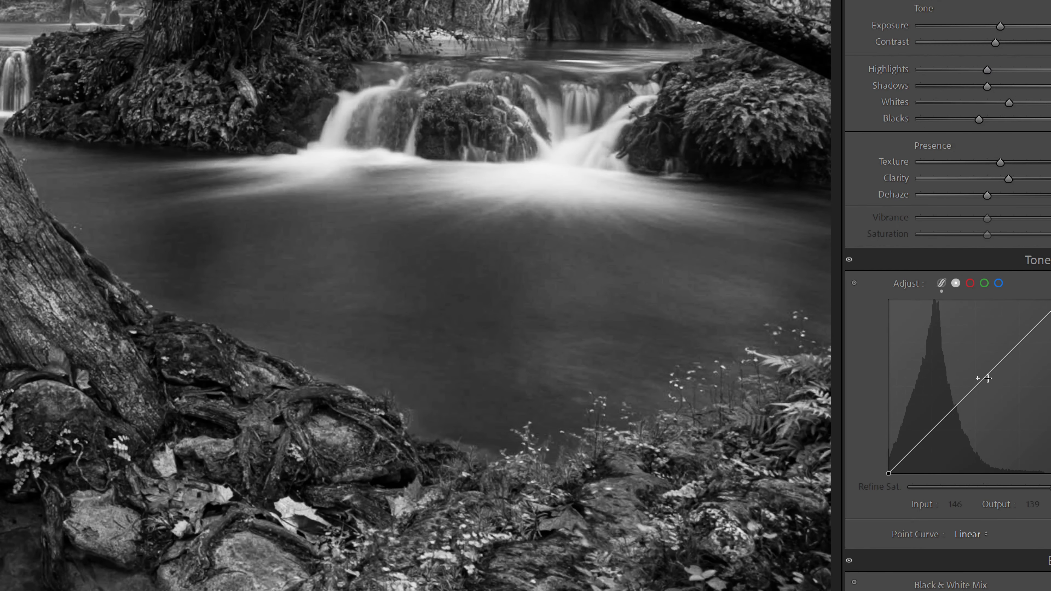
Shape a custom point curve with the black point at output 13, white point at output 234, and a midtone point at input 116, output 154.
left_click(989, 378)
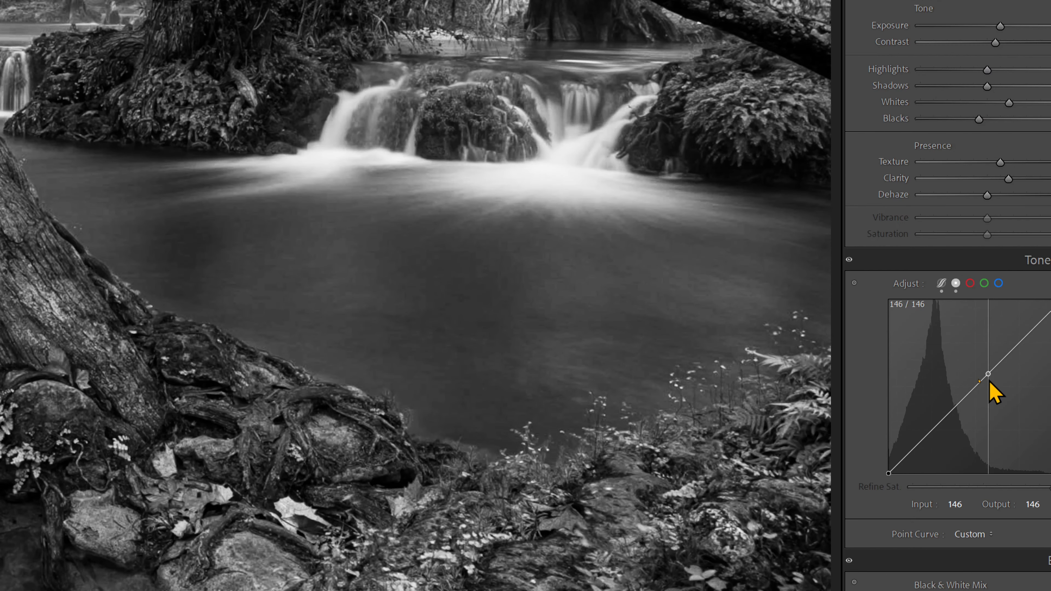
left_click_drag(989, 382, 989, 387)
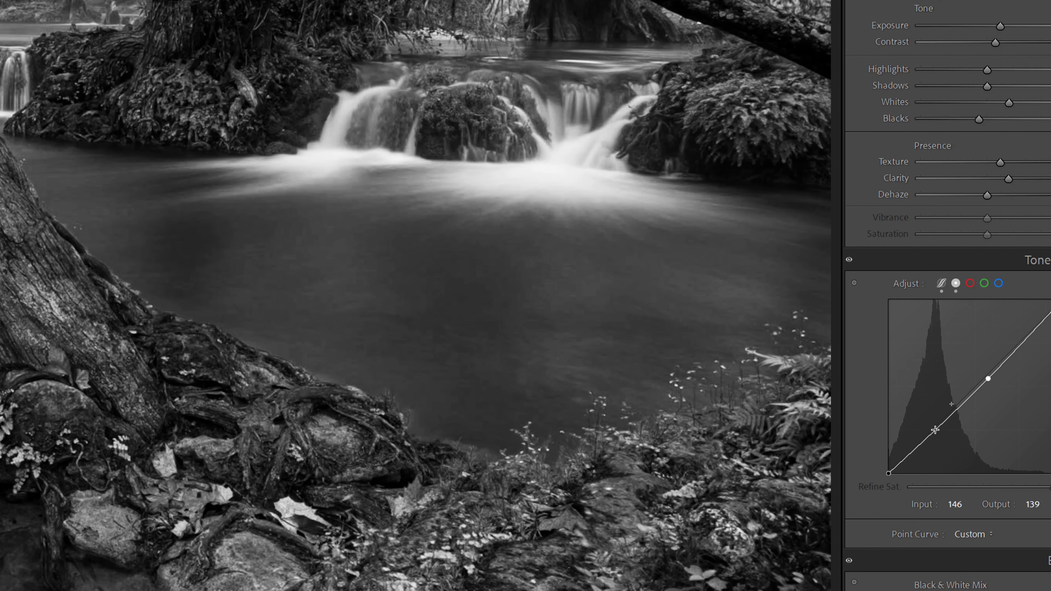
left_click(936, 430)
left_click_drag(889, 473, 880, 470)
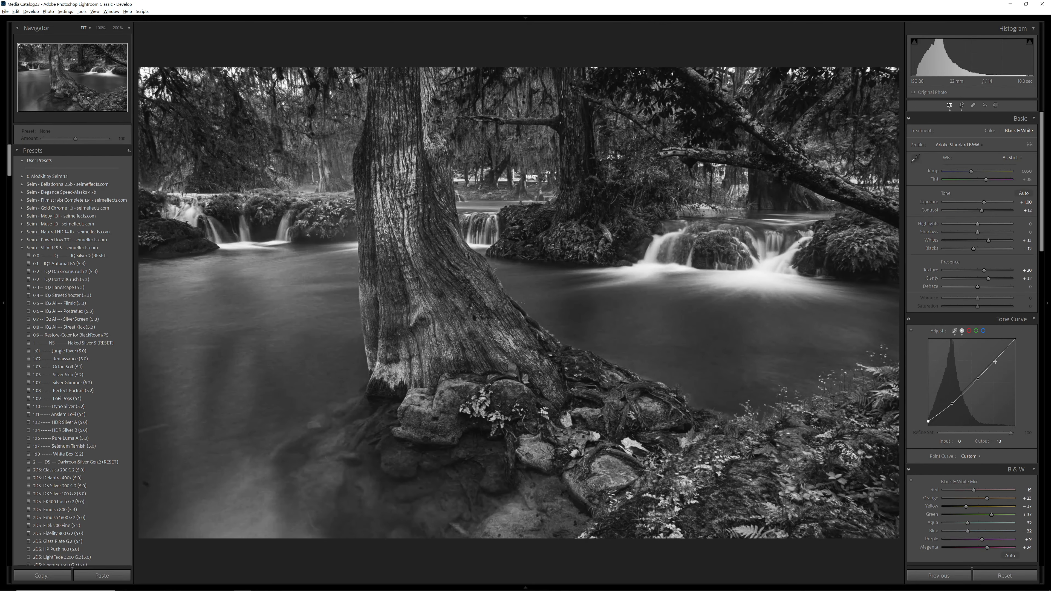
left_click_drag(995, 362, 1015, 346)
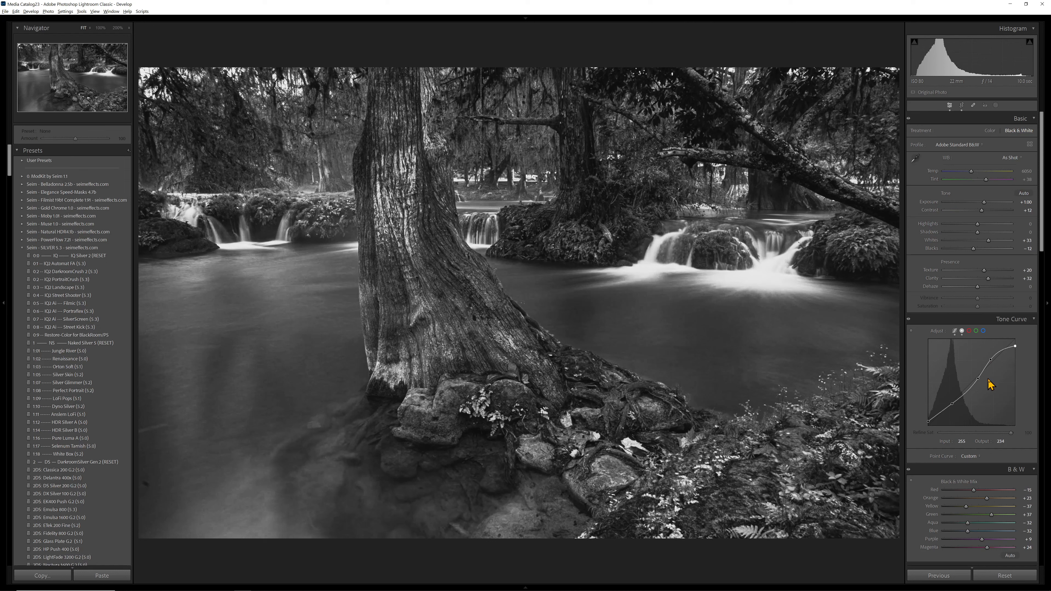
left_click_drag(979, 380, 972, 375)
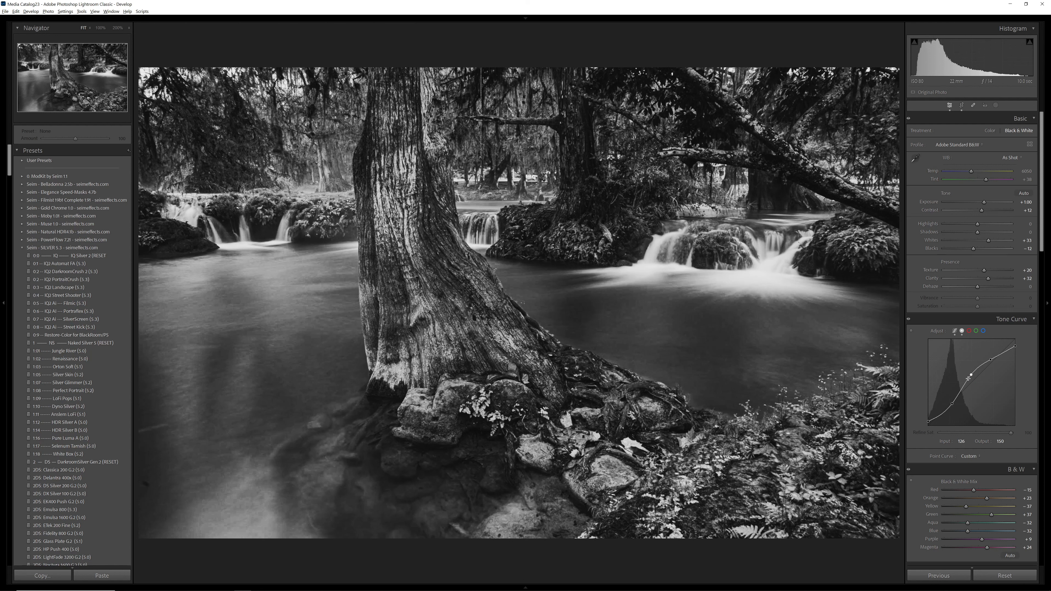
left_click_drag(973, 382, 971, 379)
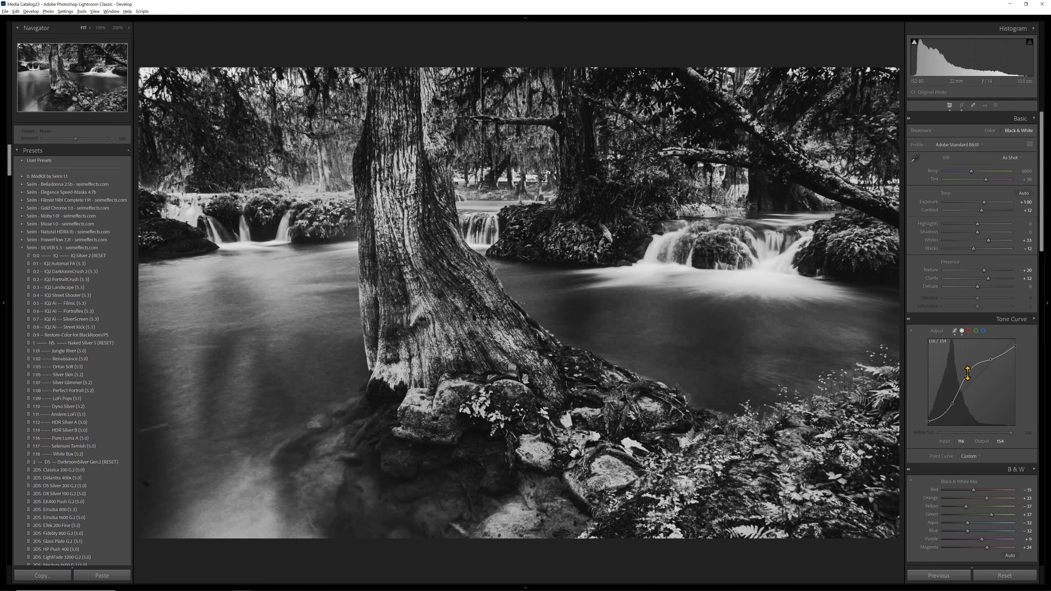
Reapply the 1:01 Jungle River (5.0) preset to the waterfall photo.
left_click(635, 249)
left_click(634, 249)
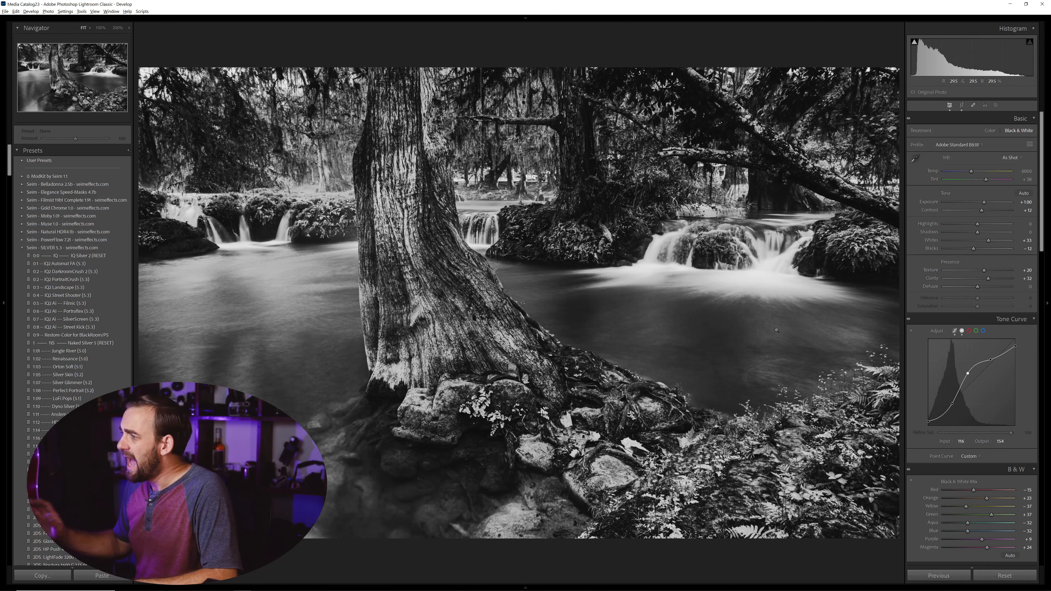
left_click(64, 351)
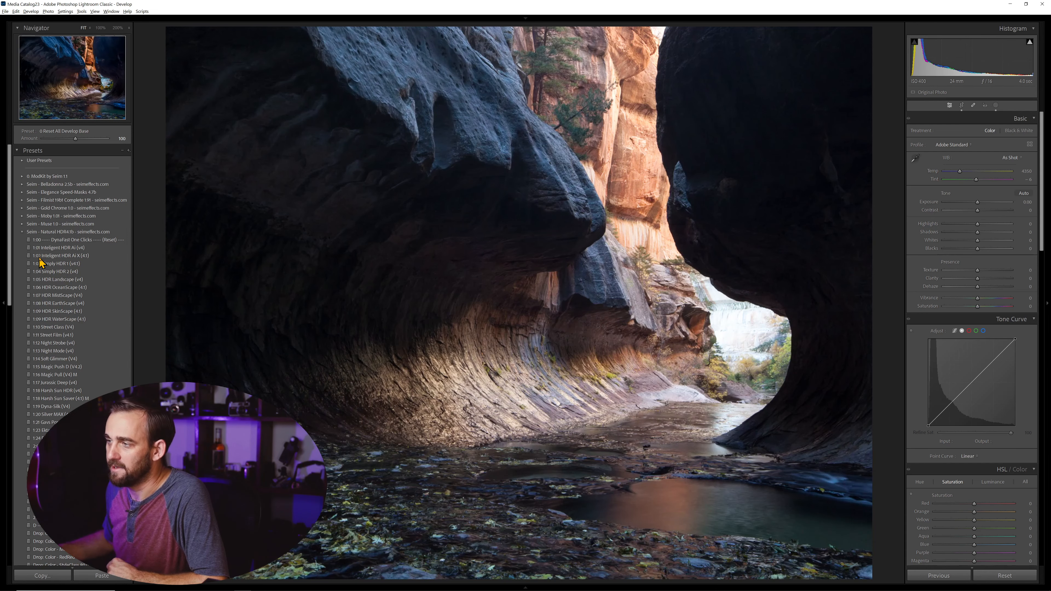
Apply the 1:03 Simply HDR 1 (v4.1) preset to the canyon photo and compare it with the unedited version.
left_click(48, 264)
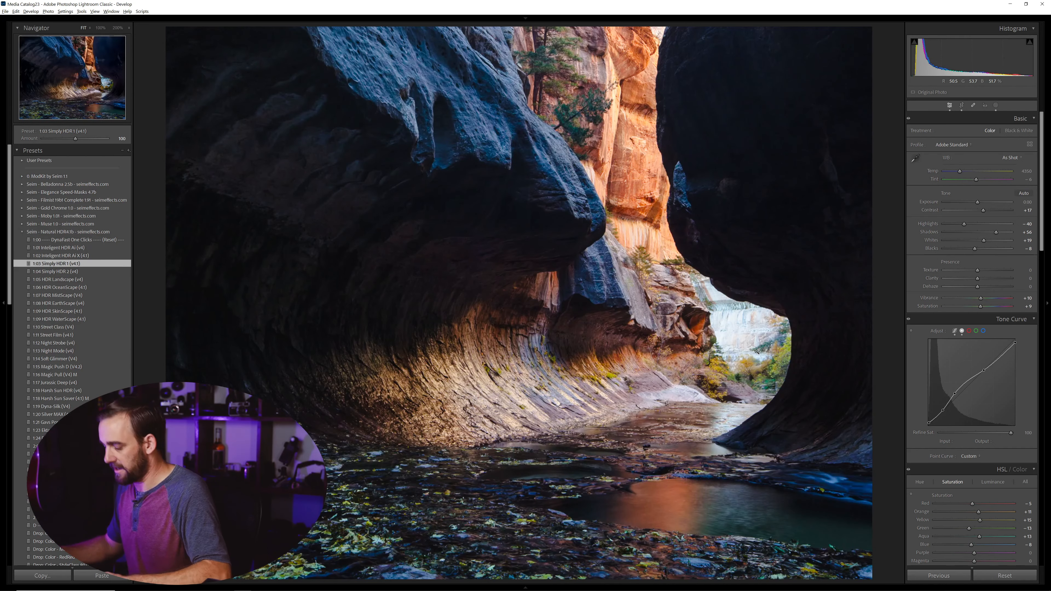
key("ctrl+z")
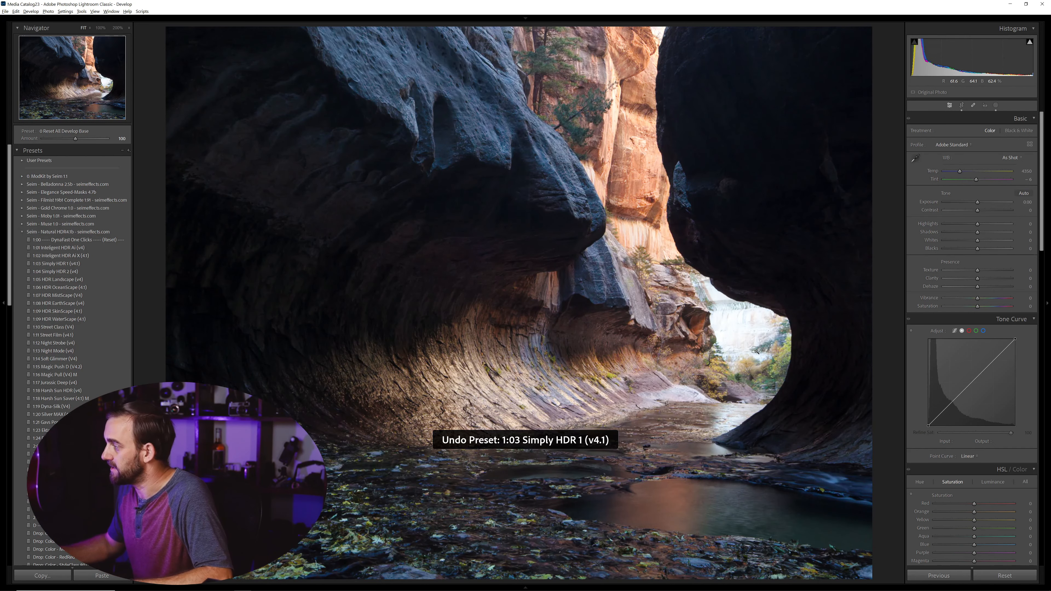
key("ctrl+y")
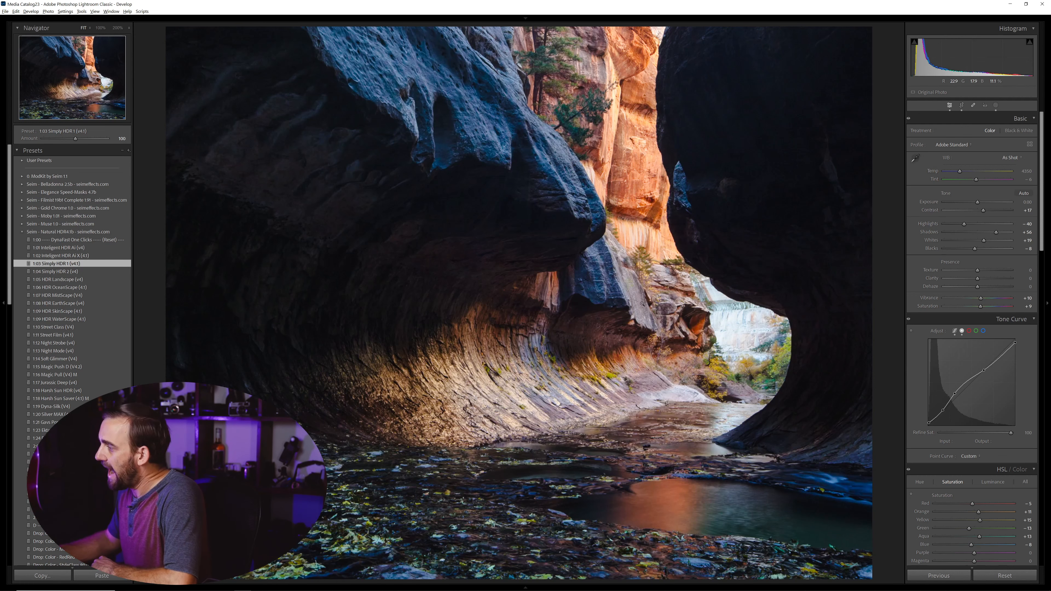
key("z")
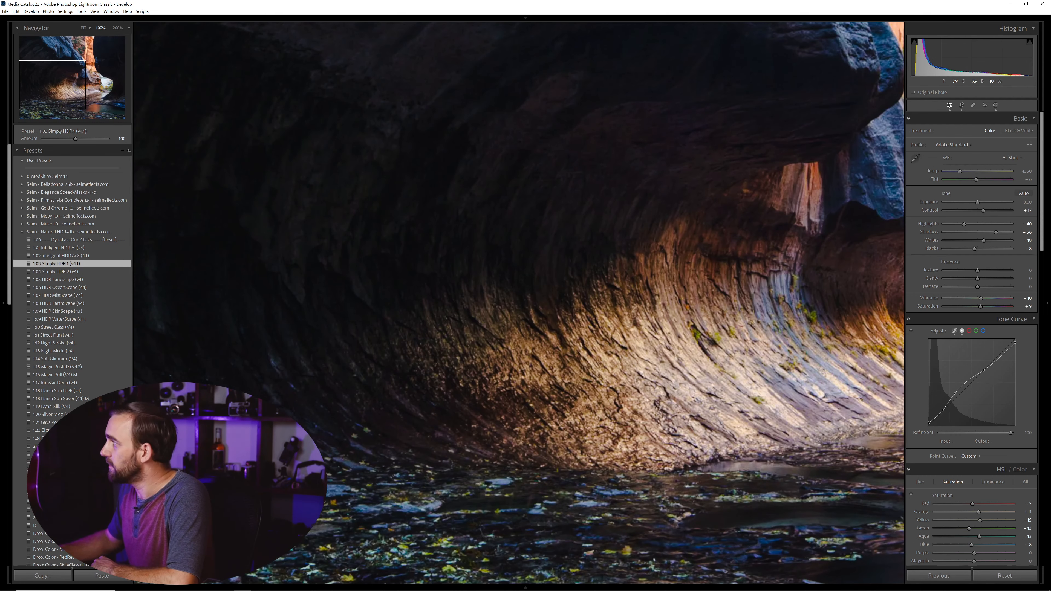
key("z")
key("z")
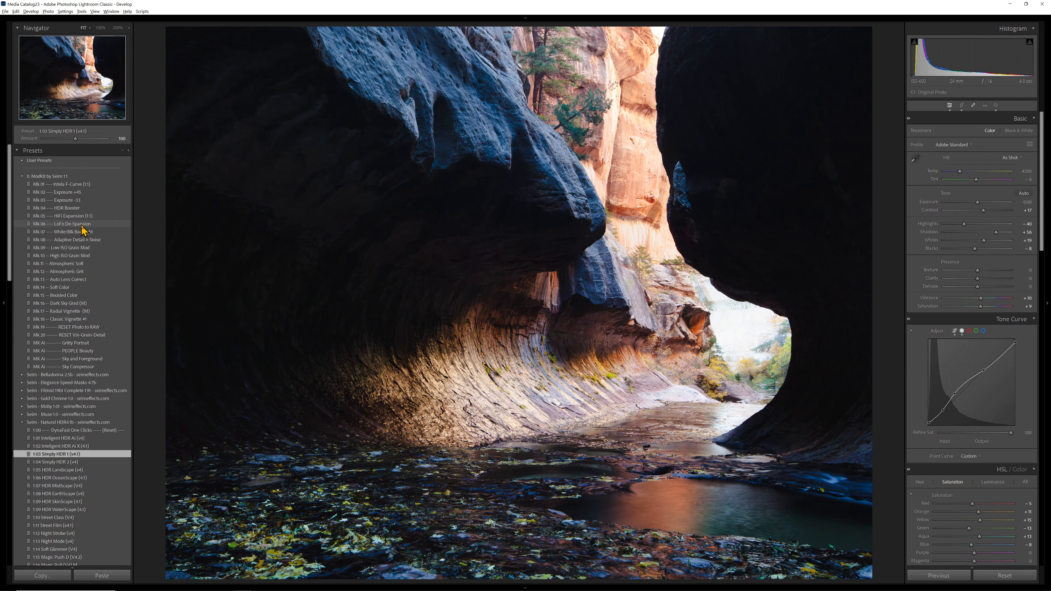
Apply the Mk 06 LoFo De-Spansion preset to the canyon photo and check its dark cave wall and bright opening.
left_click(82, 226)
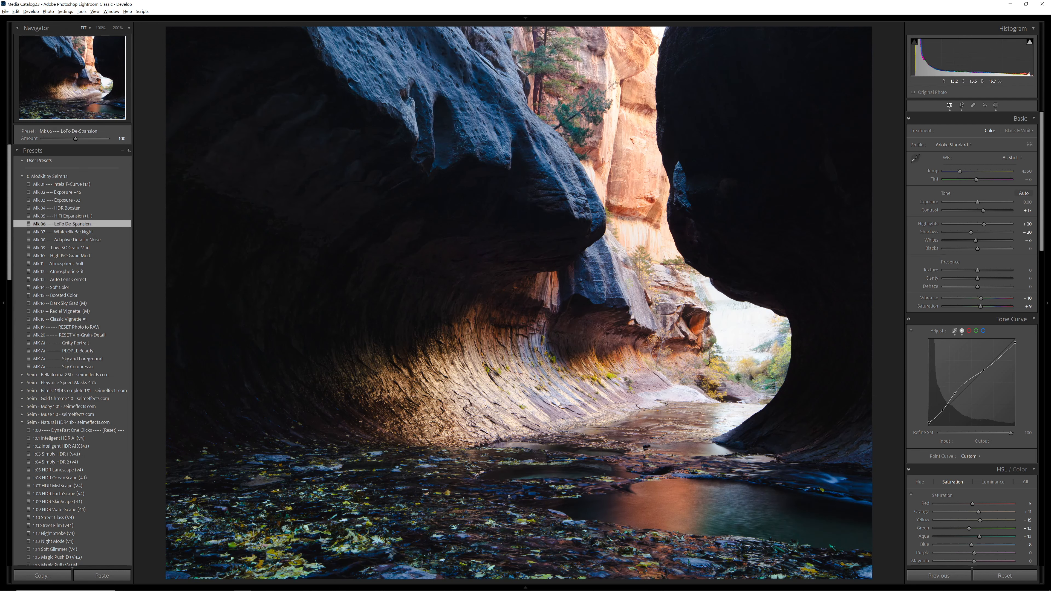
left_click(281, 274)
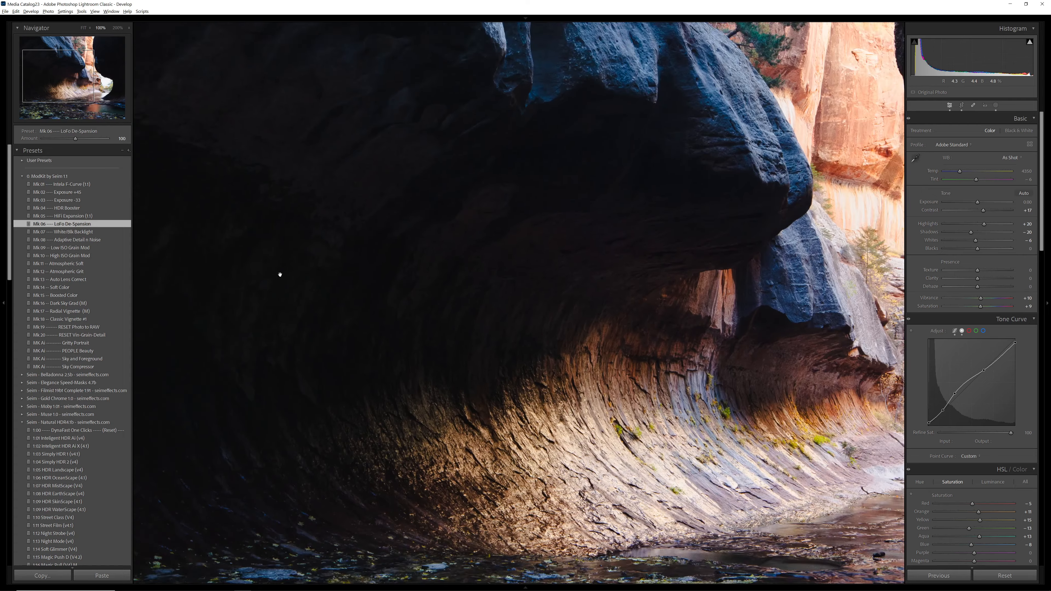
left_click(280, 275)
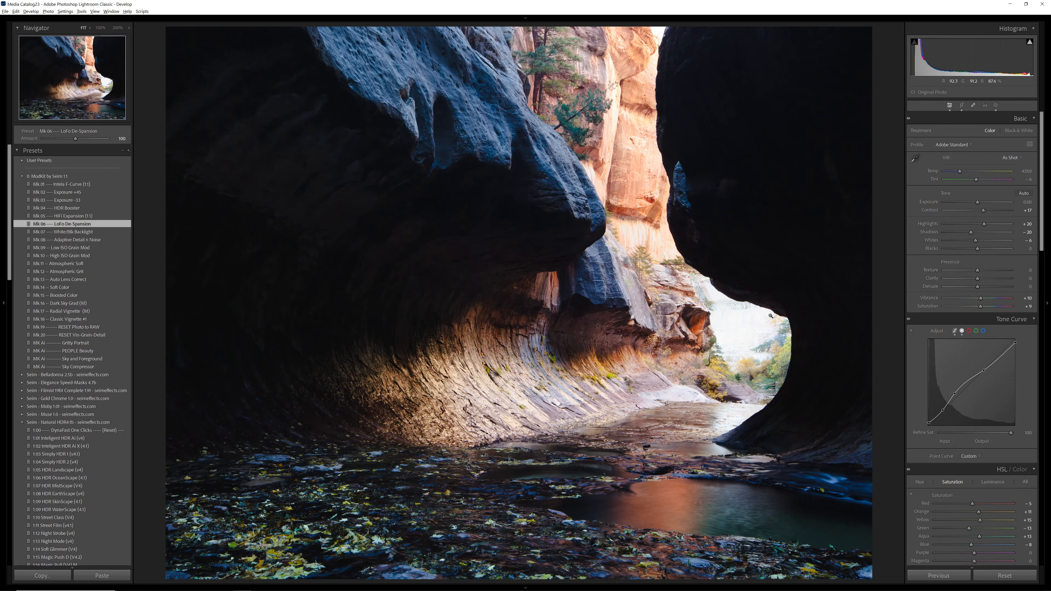
left_click(790, 335)
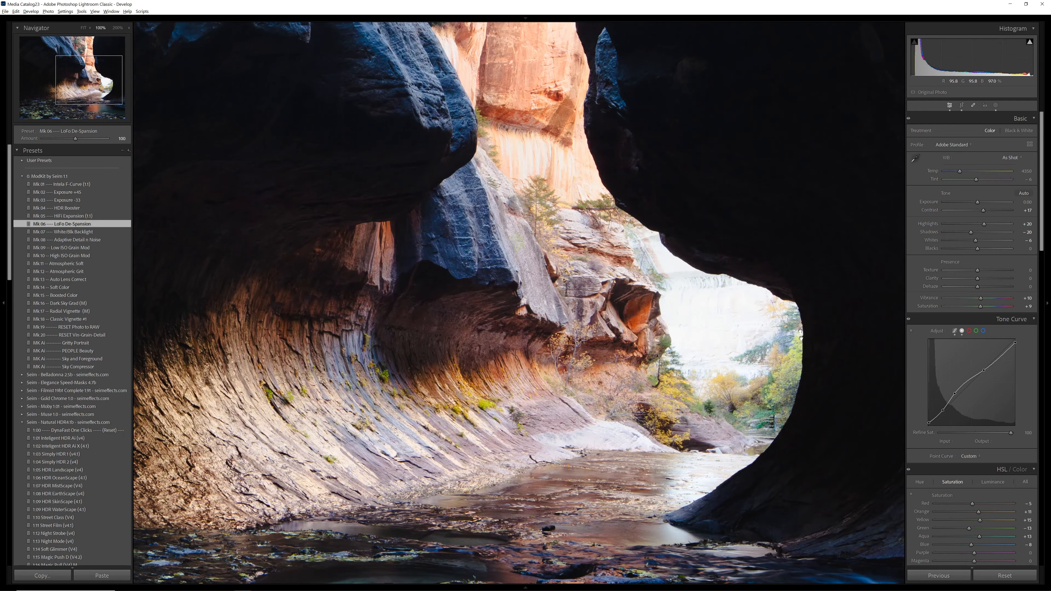
left_click(769, 339)
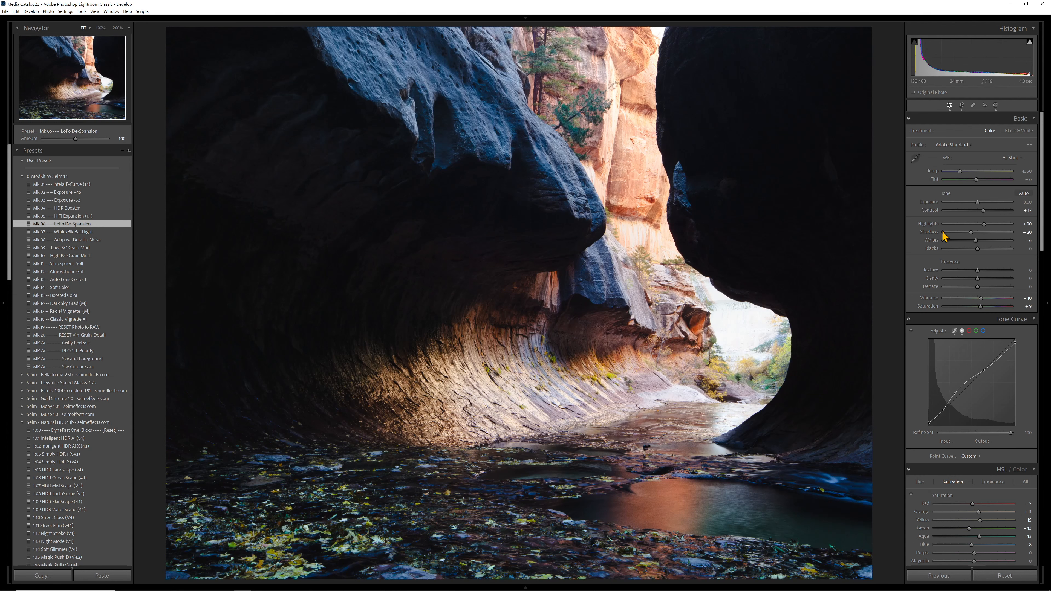
Set the canyon photo's highlights to -14 and apply the Mk 05 HiFi Expansion preset.
mouse_move(971, 229)
left_mouse_down()
mouse_move(955, 228)
mouse_move(976, 225)
left_mouse_up()
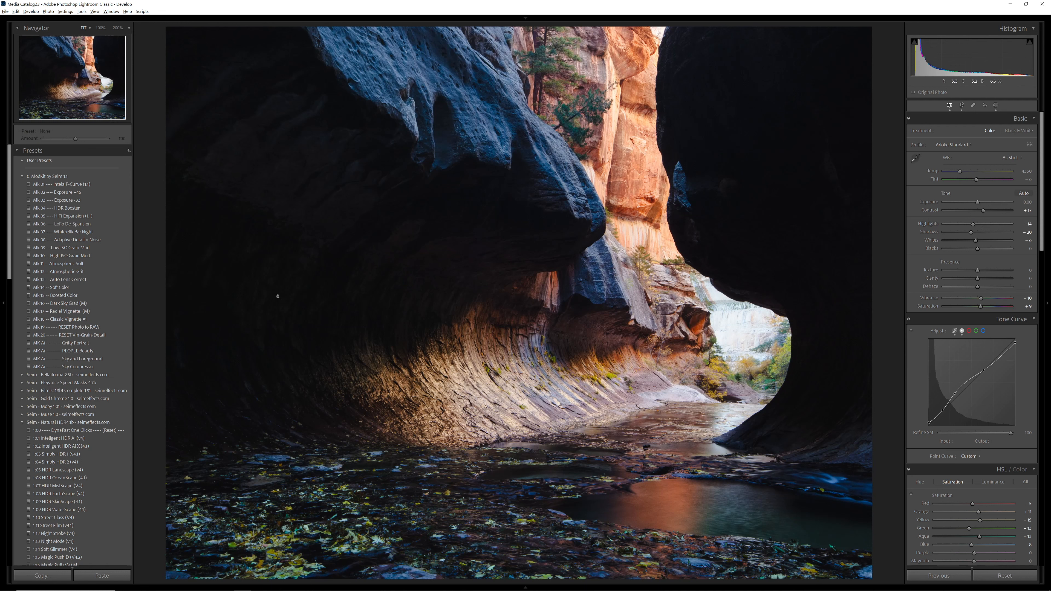
left_click(64, 217)
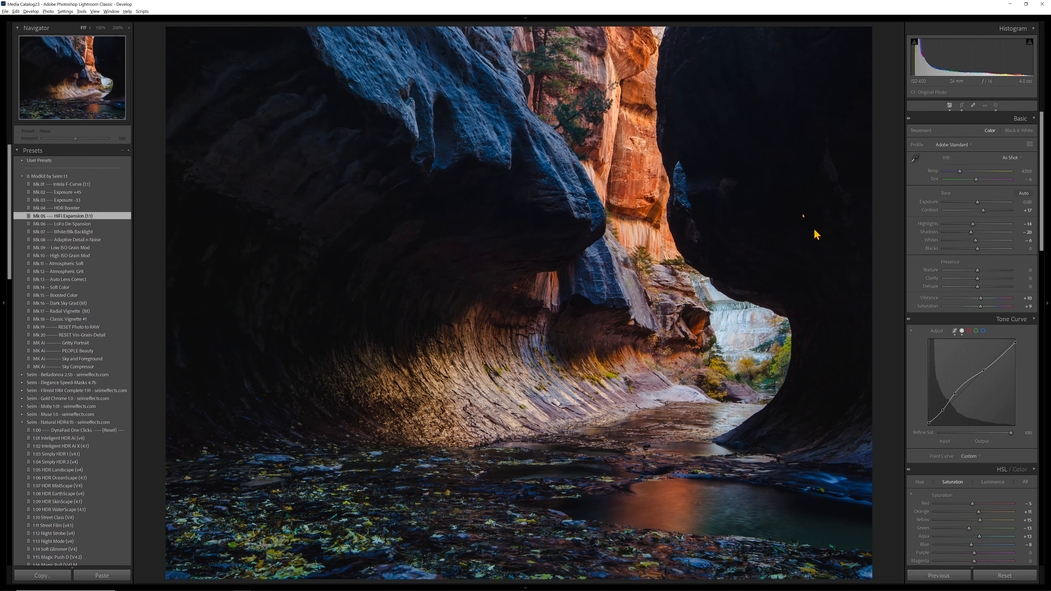